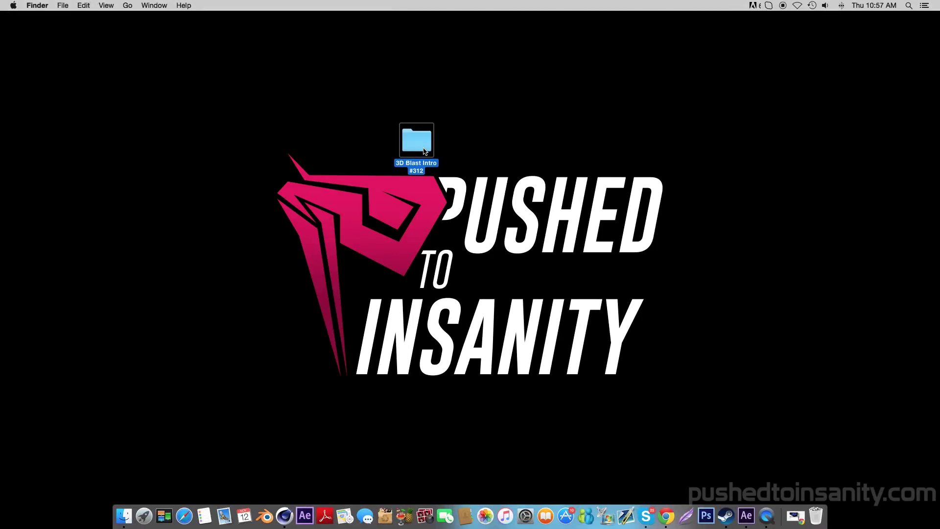
Open the 3D Blast Intro #312 > C4D folder and preview the GoGoPosterPunch.otf font
{"action": "double_click", "coordinate": [424, 148]}
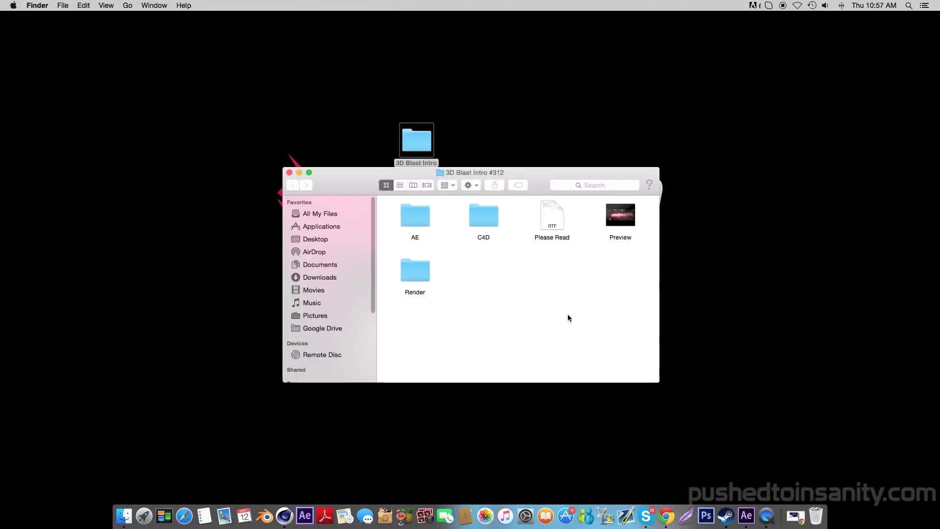
{"action": "left_click", "coordinate": [576, 44]}
{"action": "left_click", "coordinate": [557, 283]}
{"action": "double_click", "coordinate": [484, 217]}
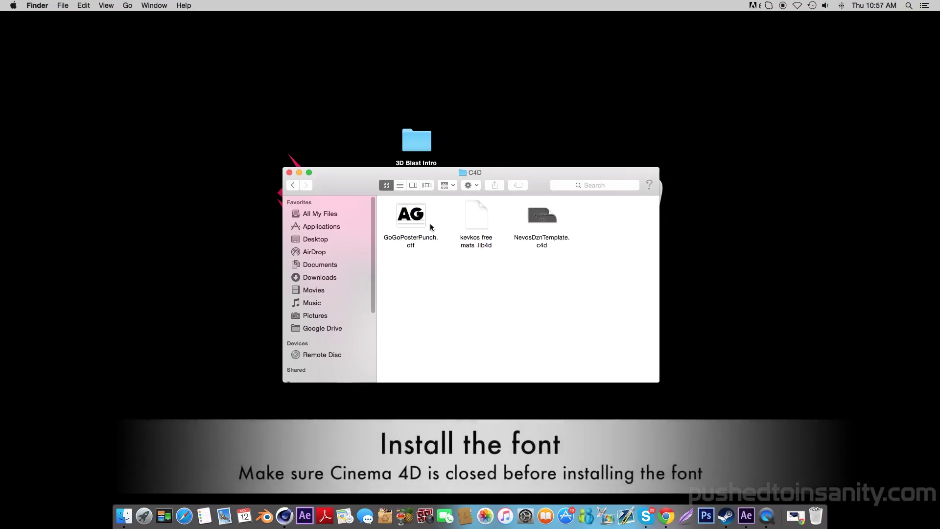
{"action": "double_click", "coordinate": [428, 239]}
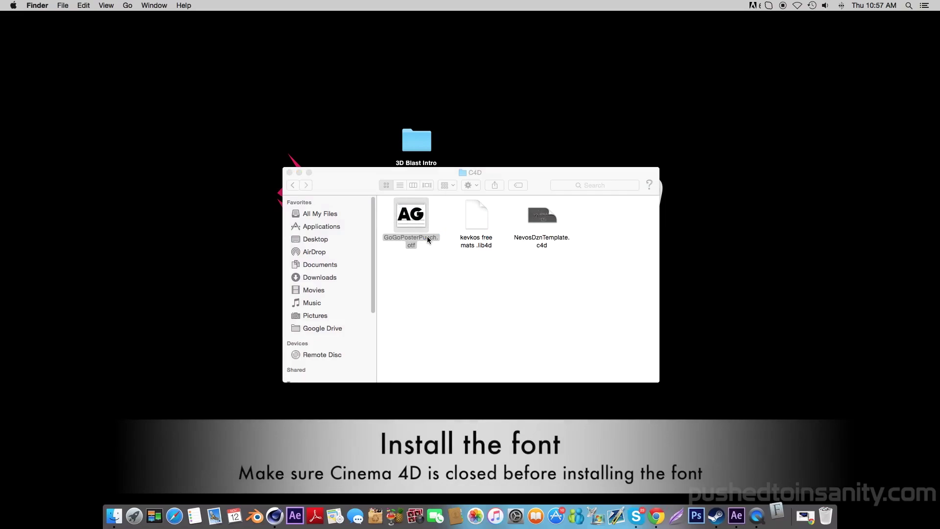
Install the GoGoPosterPunch font, dismiss the validation report, and quit Font Book
{"action": "left_click", "coordinate": [377, 400]}
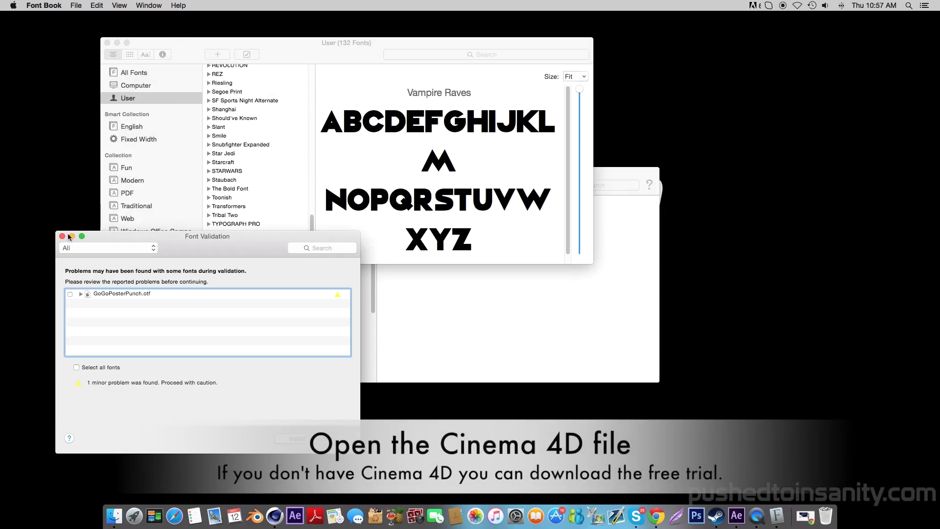
{"action": "left_click", "coordinate": [62, 236]}
{"action": "key", "text": "super+q"}
Open NevosDznTemplate.c4d in Cinema 4D and close the C4D Finder window
{"action": "left_click", "coordinate": [478, 284]}
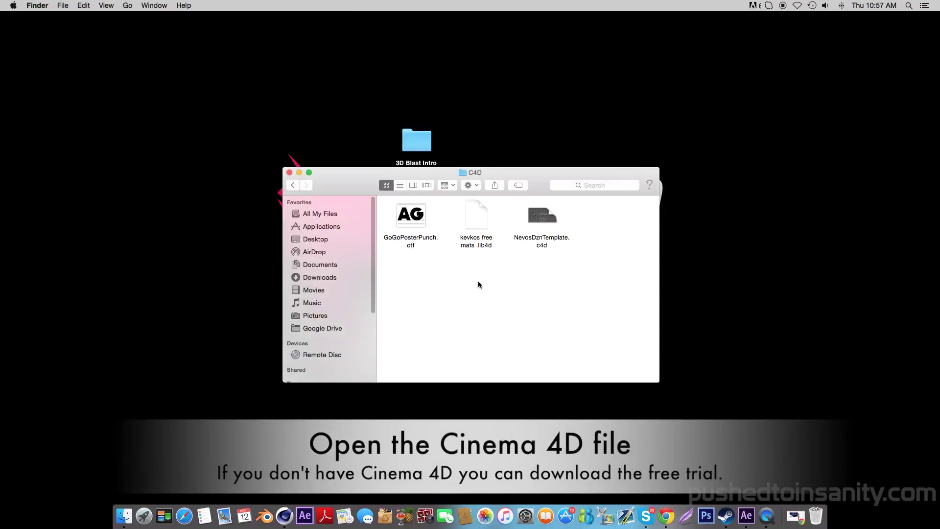
{"action": "double_click", "coordinate": [550, 219]}
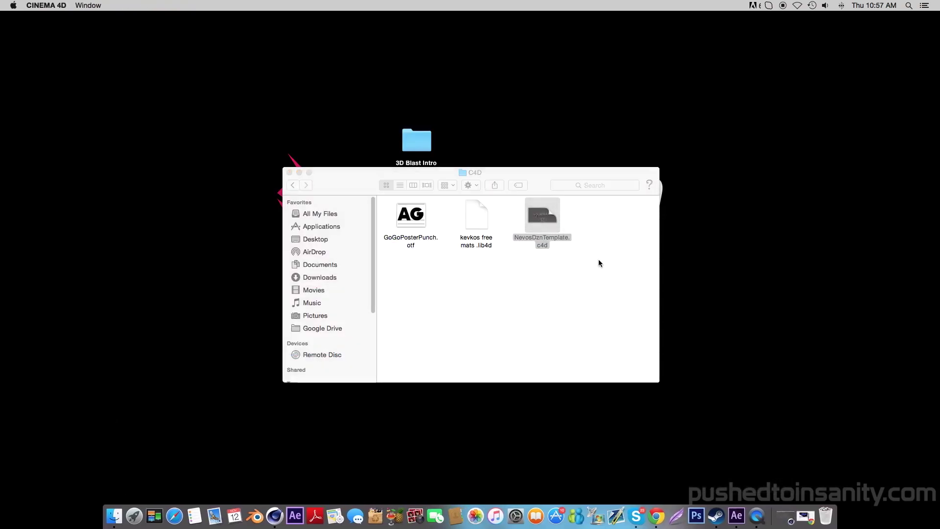
{"action": "left_click", "coordinate": [289, 173]}
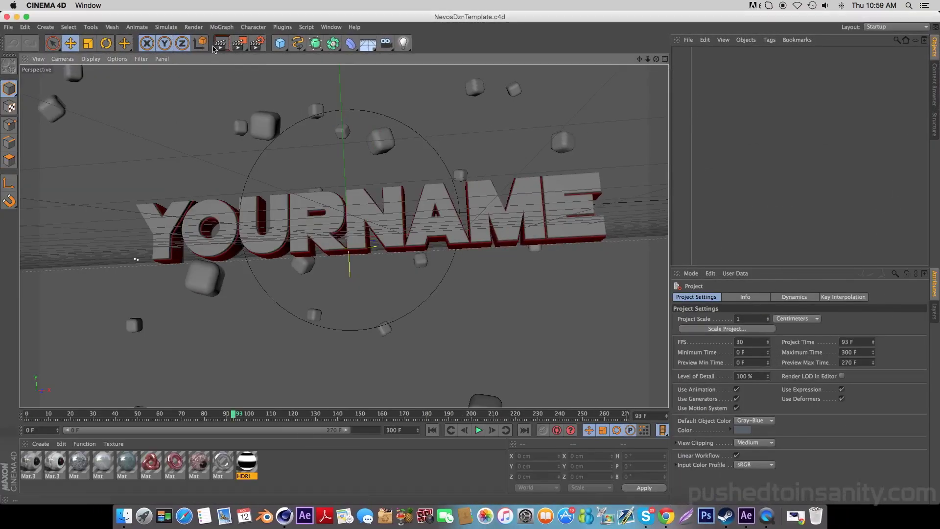
{"action": "left_click_drag", "start_coordinate": [200, 86], "coordinate": [118, 28]}
Dismiss the texture warning and load the kevkos free mats .lib4d library from Desktop/3D Blast Intro #312/C4D
{"action": "left_click", "coordinate": [193, 170]}
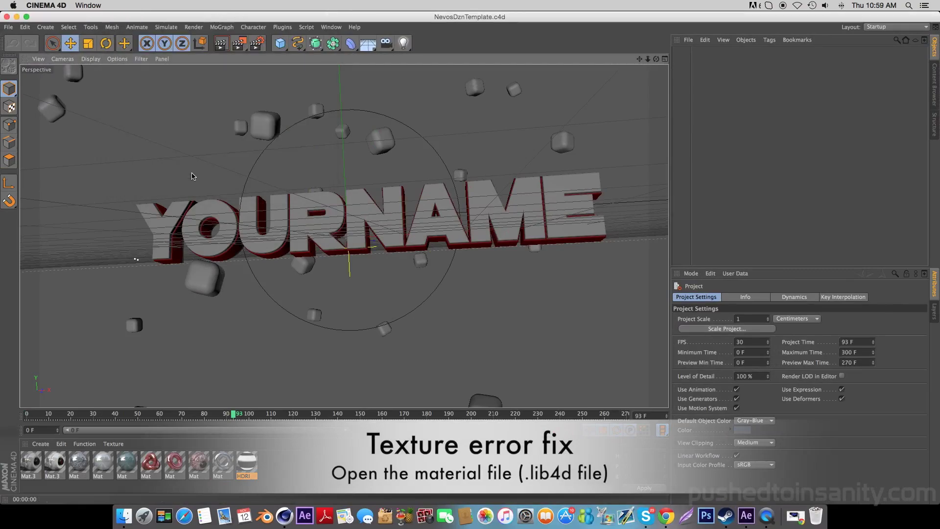
{"action": "left_click", "coordinate": [124, 515]}
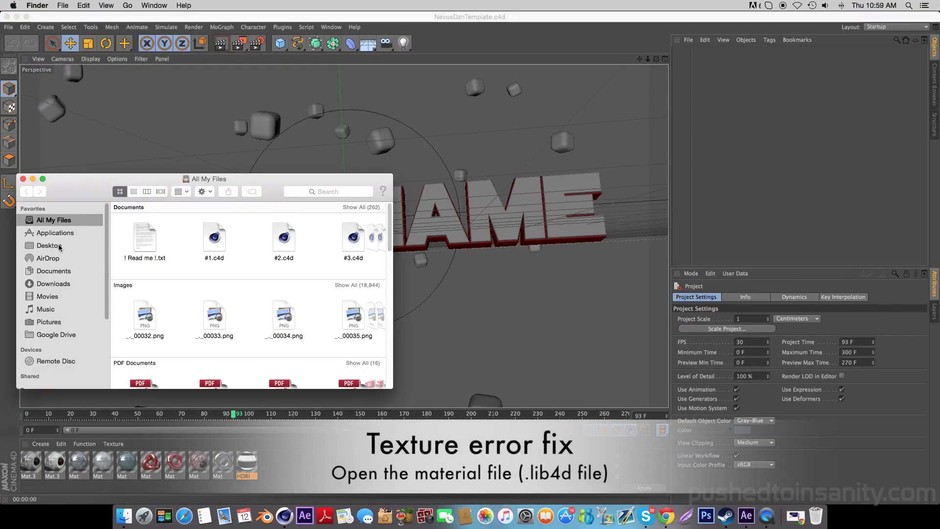
{"action": "left_click", "coordinate": [50, 245]}
{"action": "double_click", "coordinate": [144, 225]}
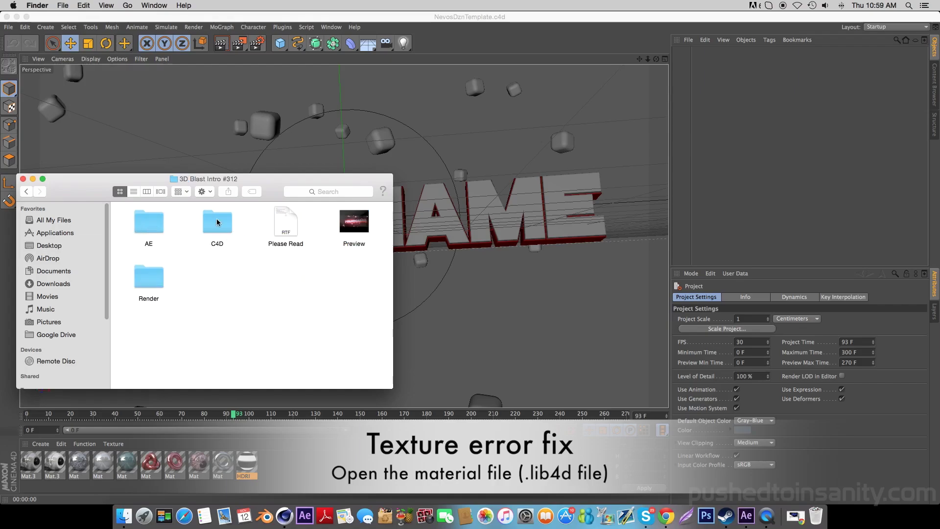
{"action": "double_click", "coordinate": [218, 222]}
{"action": "double_click", "coordinate": [209, 221]}
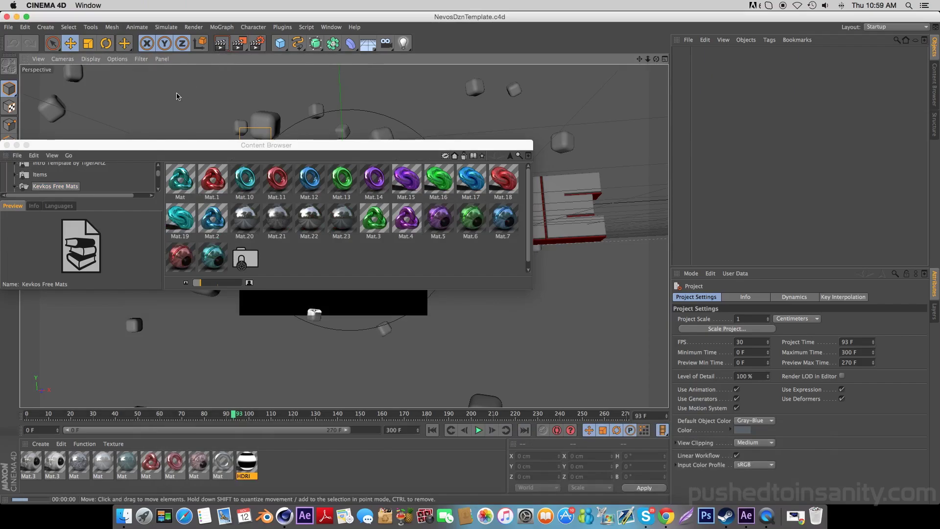
Render the viewport to check the chrome YOURNAME text and cubes
{"action": "left_click", "coordinate": [116, 100]}
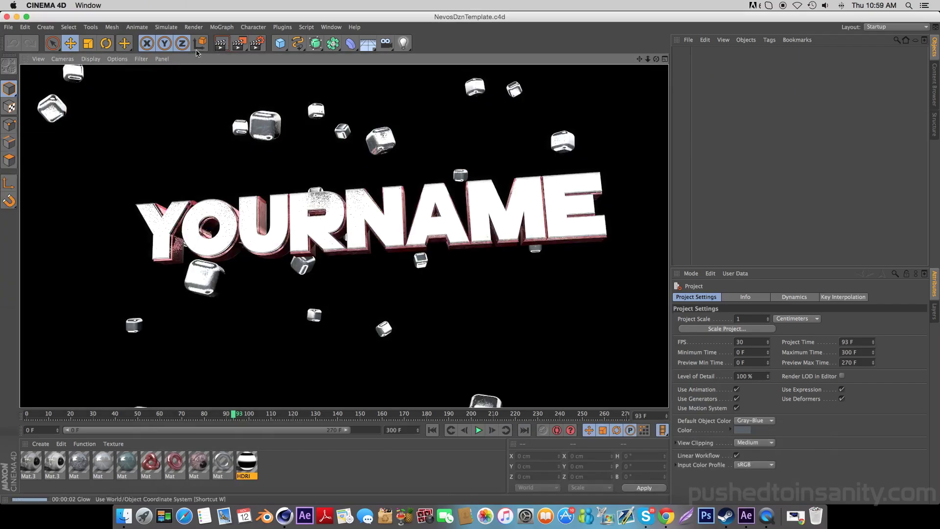
{"action": "left_click", "coordinate": [221, 43]}
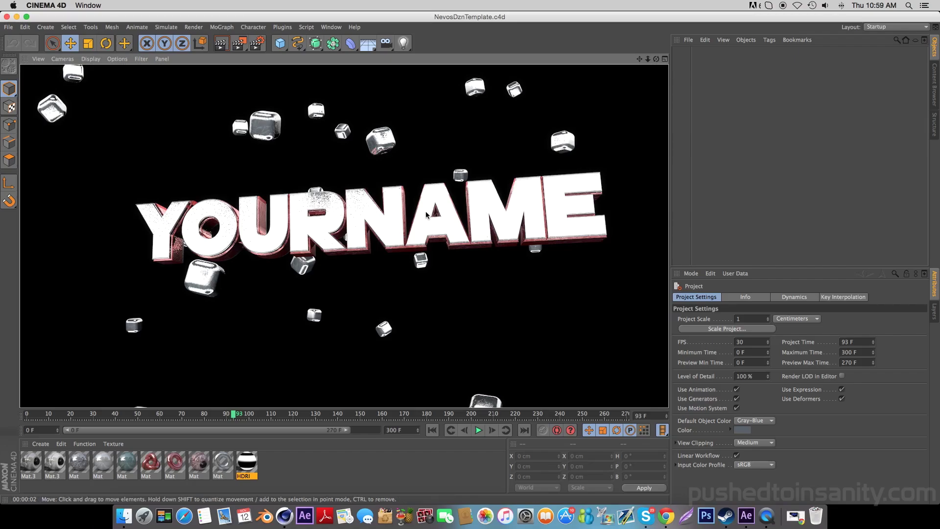
{"action": "left_click", "coordinate": [482, 205]}
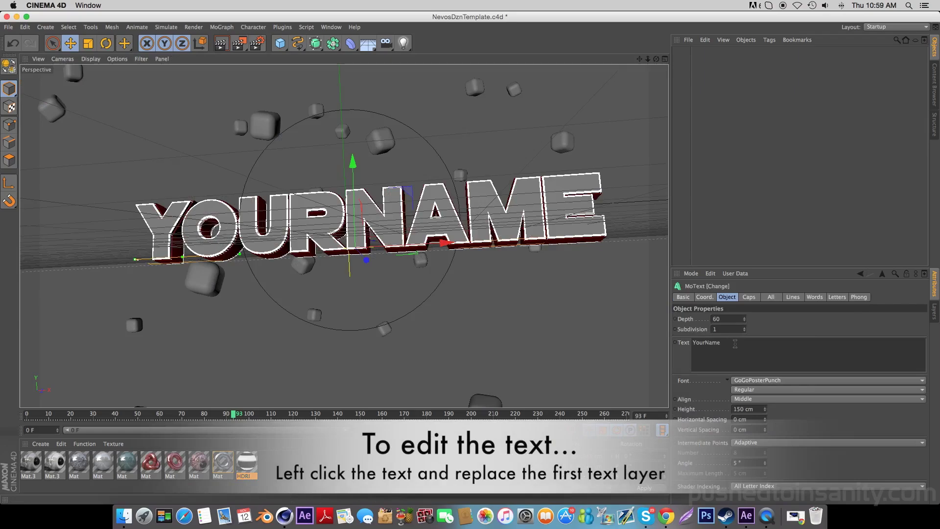
Replace YourName with INSANITY in the front and back MoText Text fields
{"action": "left_click_drag", "start_coordinate": [734, 343], "coordinate": [684, 337]}
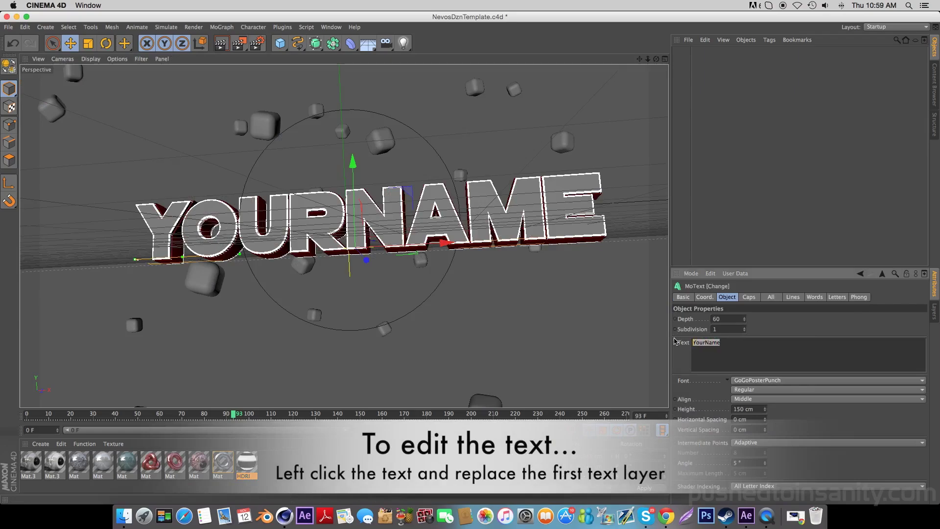
{"action": "type", "text": "INSANITY"}
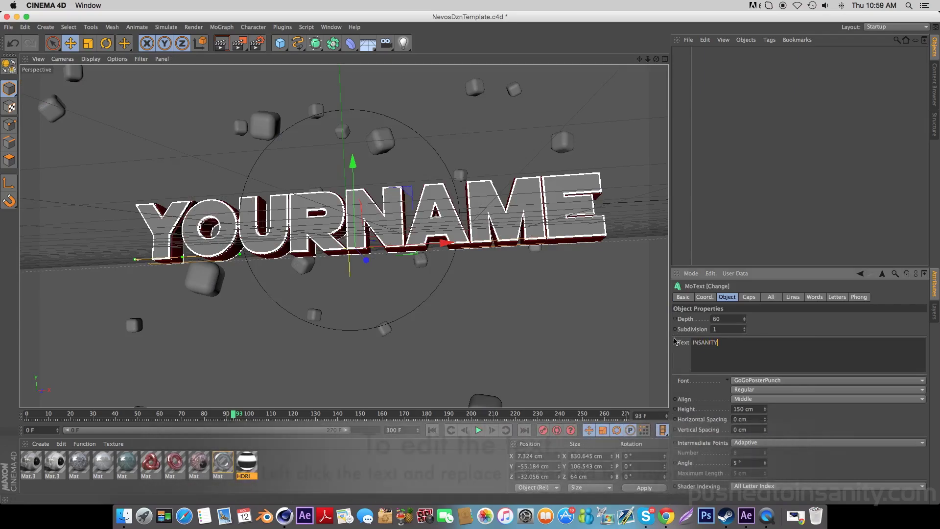
{"action": "left_click", "coordinate": [579, 206]}
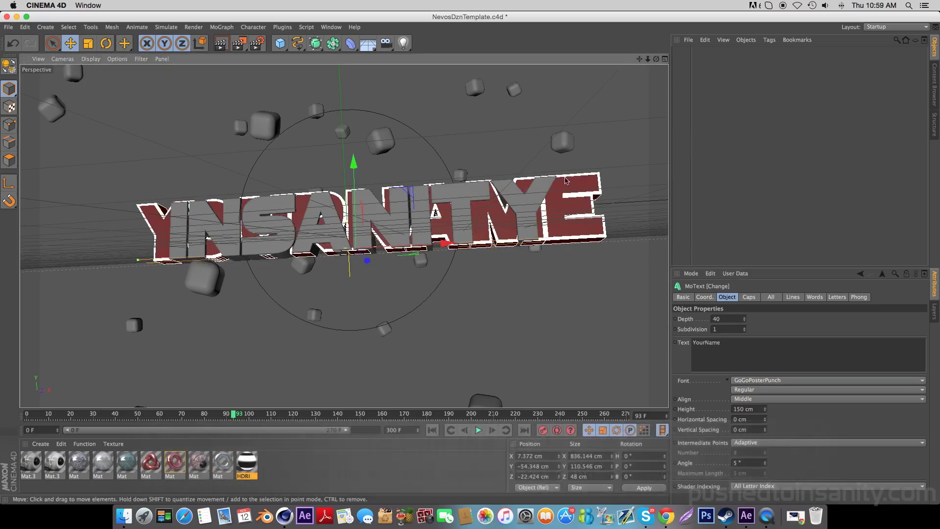
{"action": "left_click_drag", "start_coordinate": [739, 342], "coordinate": [683, 329]}
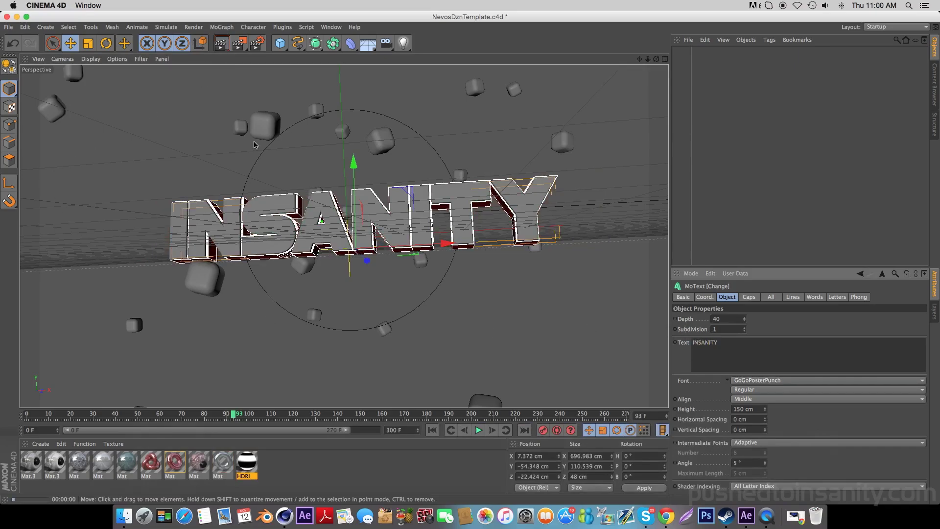
Render a preview of the INSANITY text and play back the animation
{"action": "key", "text": "super+r"}
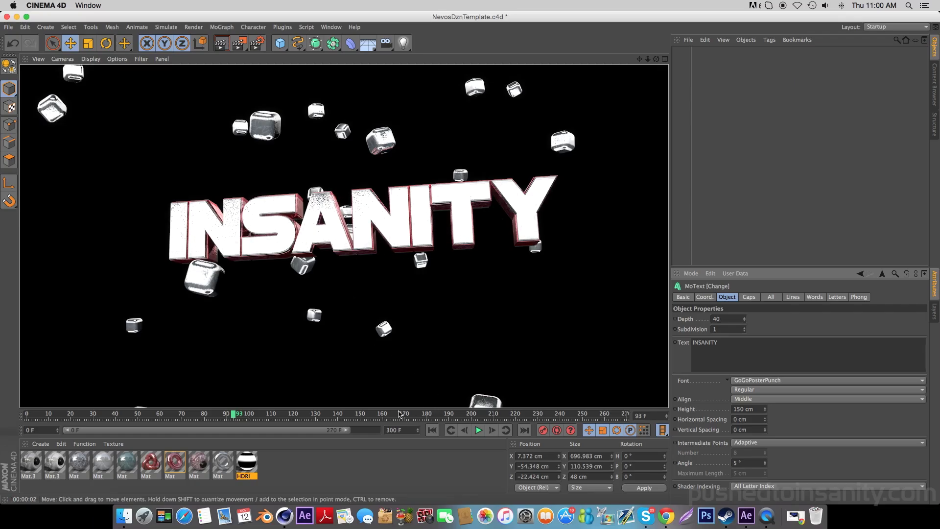
{"action": "left_click_drag", "start_coordinate": [232, 417], "coordinate": [629, 407]}
{"action": "key", "text": "super+shift+a"}
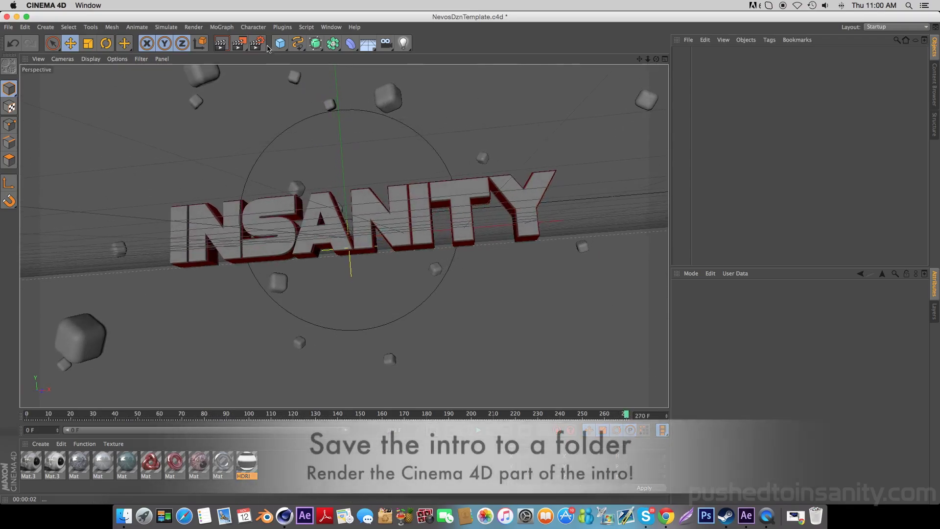
Set the render Save path to a new Desktop folder named 'render', then render to the Picture Viewer
{"action": "left_click", "coordinate": [257, 44]}
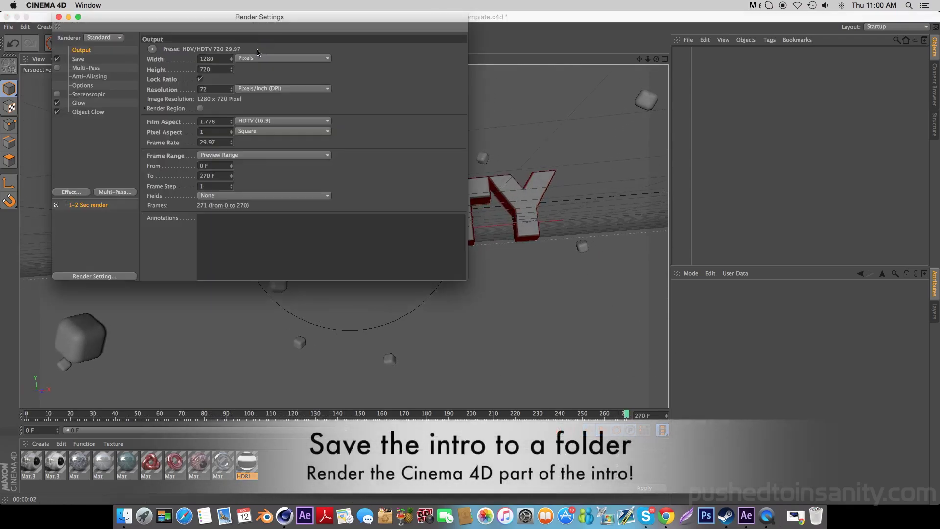
{"action": "left_click", "coordinate": [78, 59]}
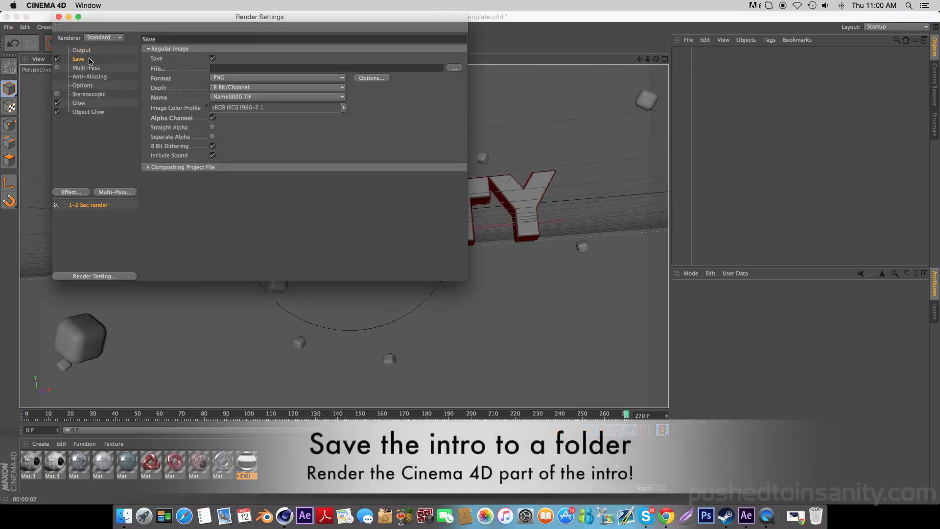
{"action": "left_click", "coordinate": [455, 68]}
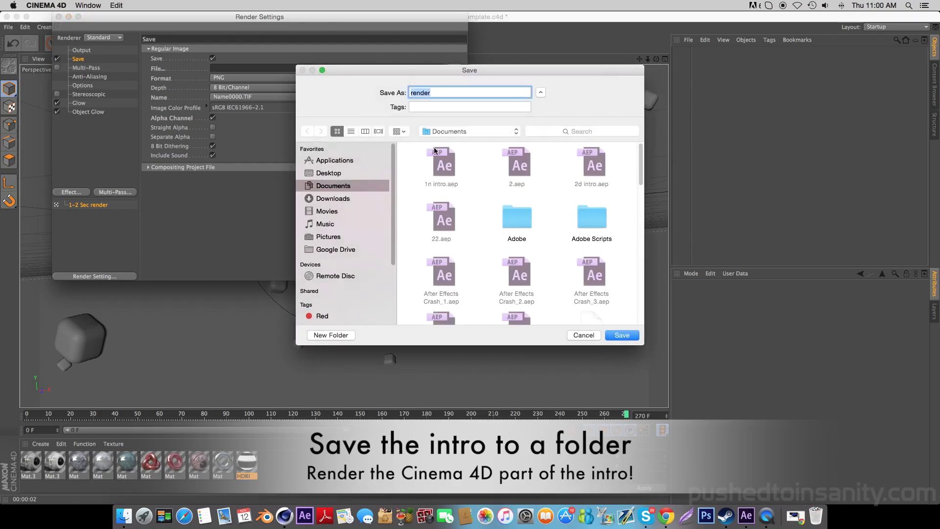
{"action": "left_click", "coordinate": [316, 163]}
{"action": "left_click", "coordinate": [328, 174]}
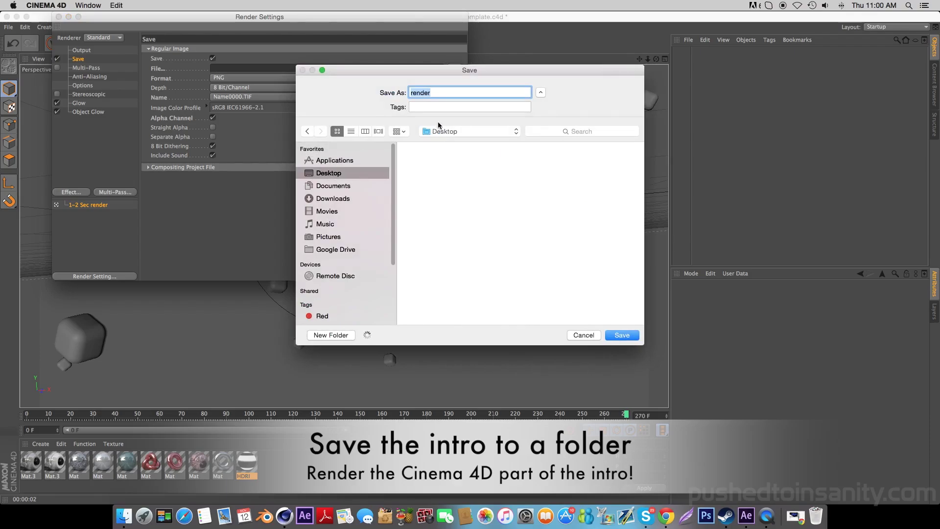
{"action": "left_click", "coordinate": [339, 337]}
{"action": "type", "text": "render"}
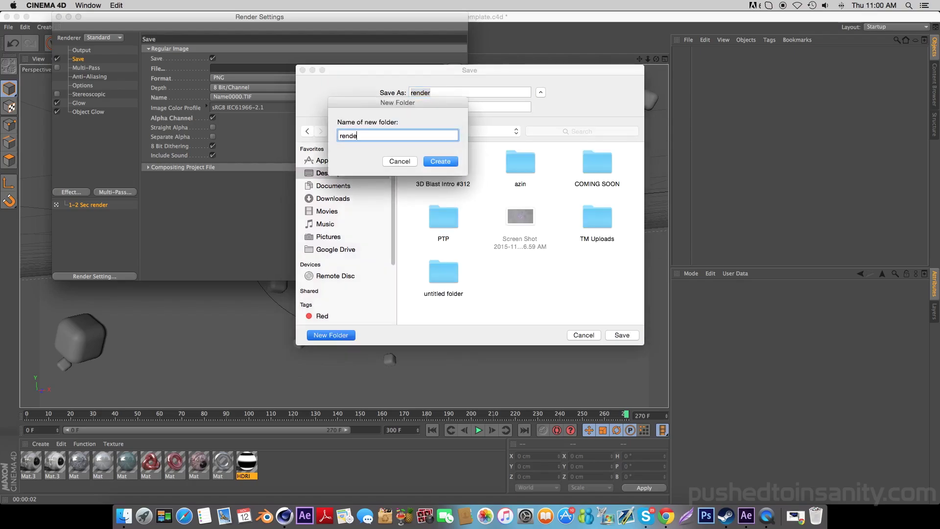
{"action": "key", "text": "Return"}
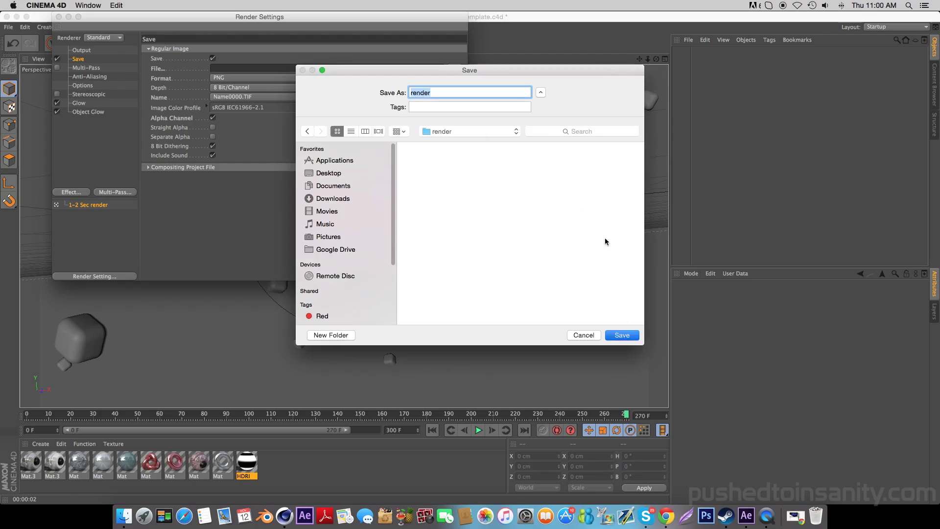
{"action": "key", "text": "Return"}
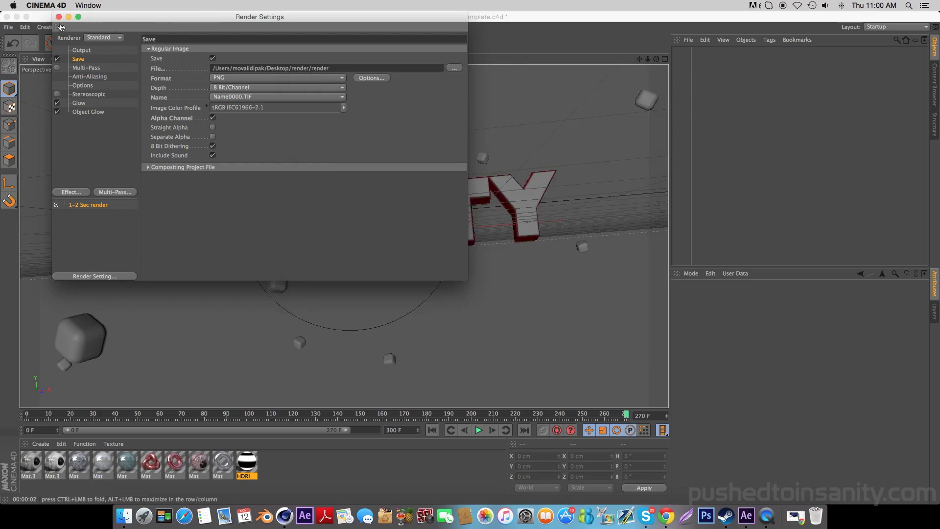
{"action": "left_click", "coordinate": [59, 16]}
{"action": "left_click", "coordinate": [240, 48]}
Zoom the Picture Viewer frame display to 47% while the animation renders
{"action": "left_click_drag", "start_coordinate": [497, 104], "coordinate": [492, 104]}
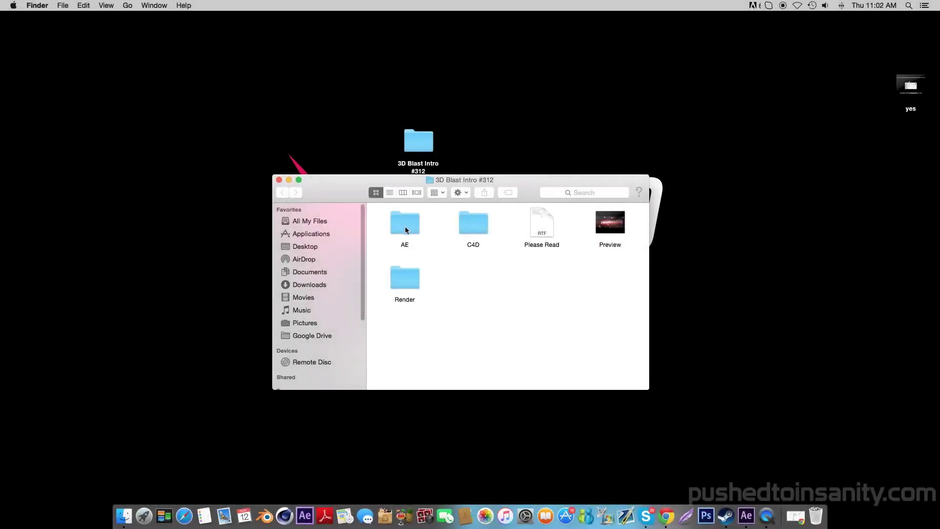
{"action": "double_click", "coordinate": [405, 228]}
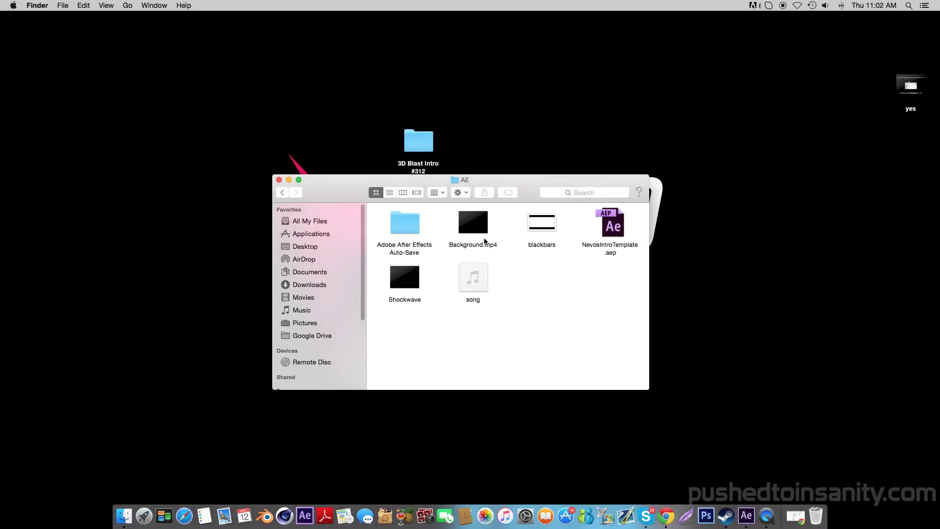
{"action": "left_click", "coordinate": [406, 284]}
{"action": "key", "text": "space"}
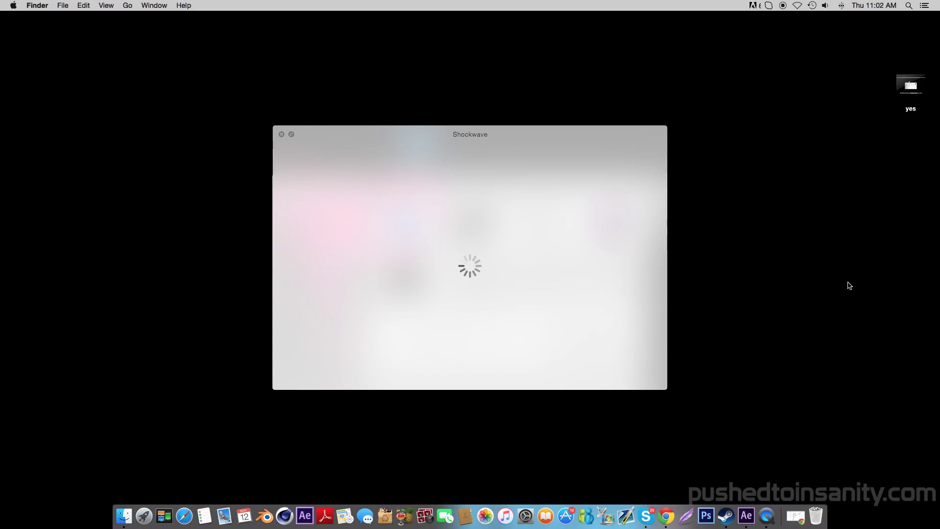
{"action": "key", "text": "space"}
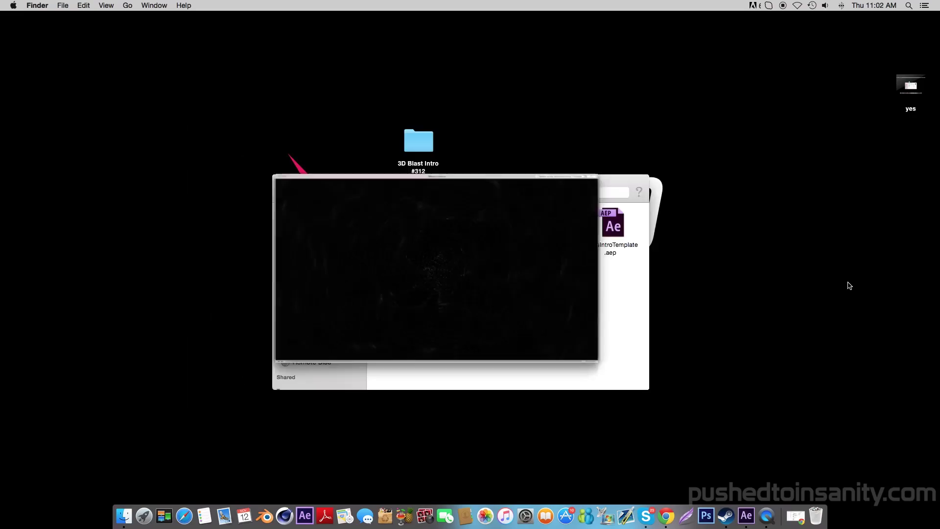
{"action": "key", "text": "Up"}
{"action": "key", "text": "space"}
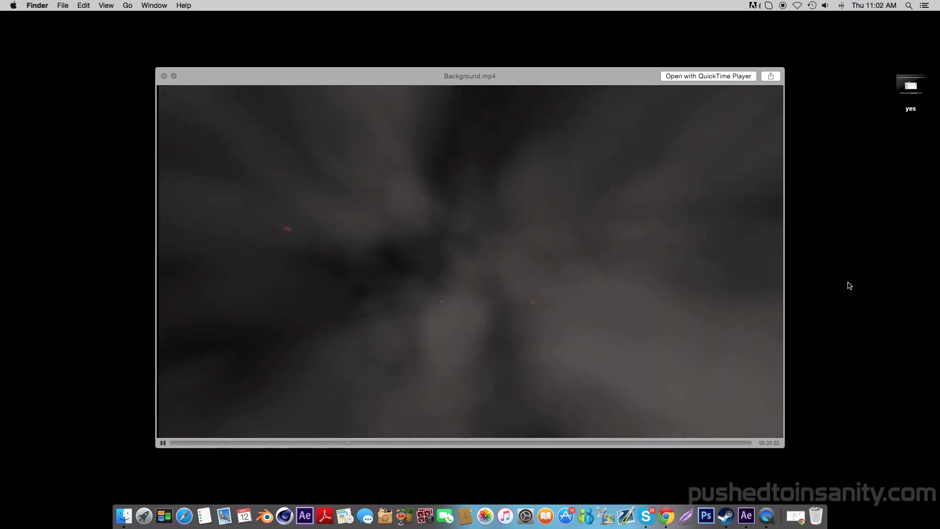
{"action": "key", "text": "space"}
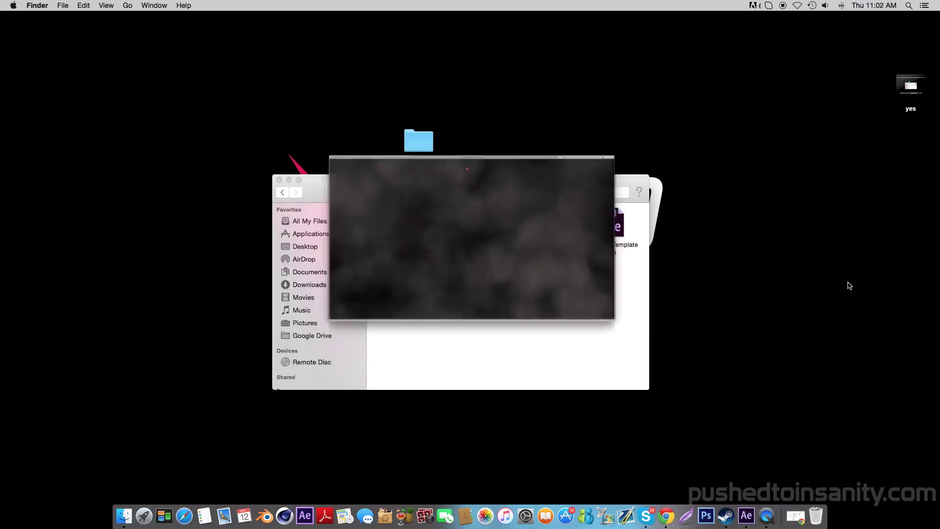
Open NevosIntroTemplate.aep without saving, dismissing the missing-effects and missing-file alerts
{"action": "double_click", "coordinate": [601, 247]}
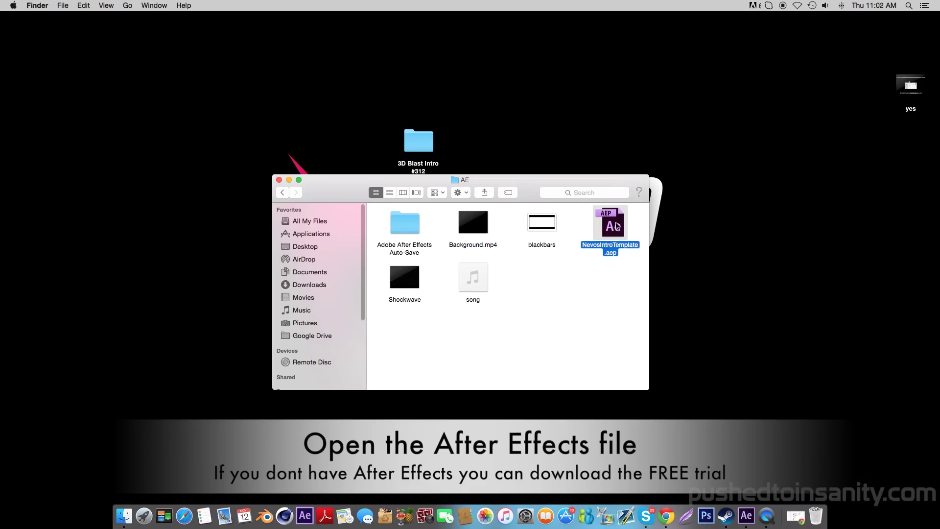
{"action": "left_click", "coordinate": [462, 273]}
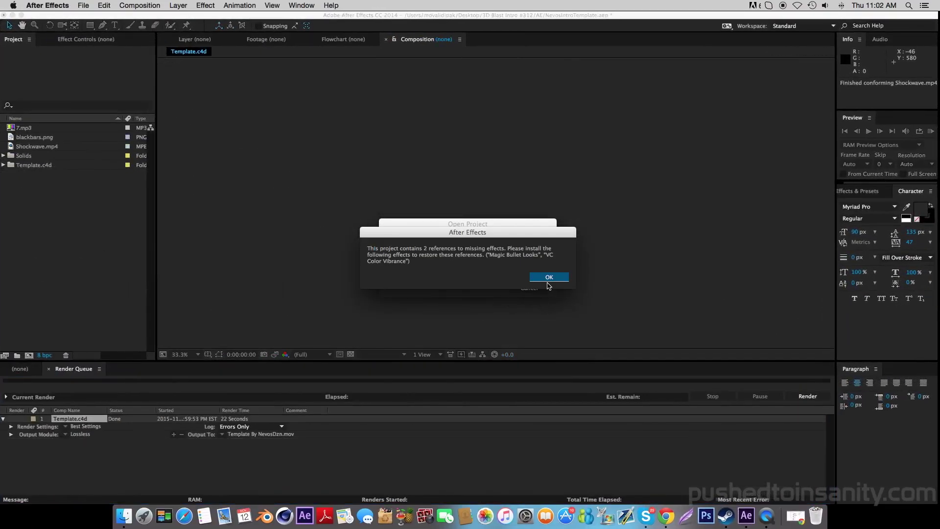
{"action": "left_click", "coordinate": [548, 283]}
{"action": "left_click", "coordinate": [550, 276]}
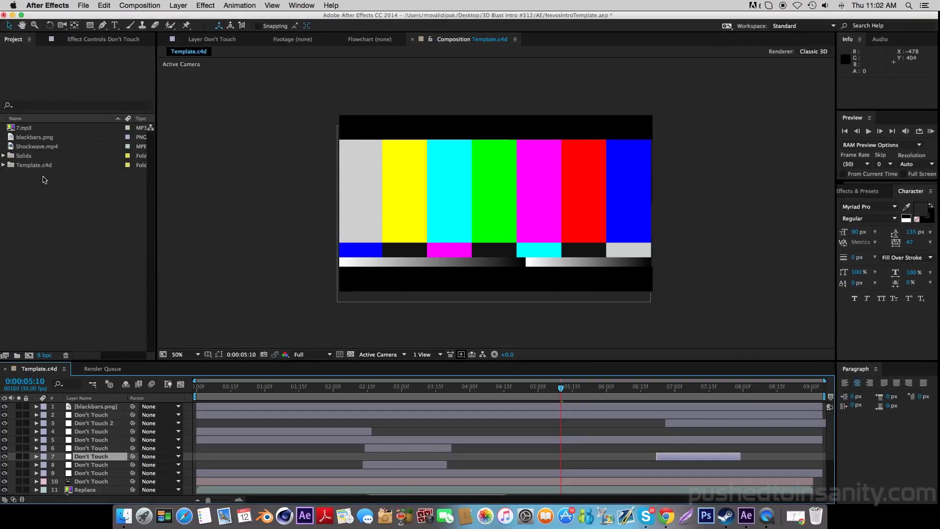
Expand the Template.c4d footage folder in the Project panel and select the missing 7.mp3
{"action": "left_click", "coordinate": [9, 165]}
{"action": "left_click", "coordinate": [5, 165]}
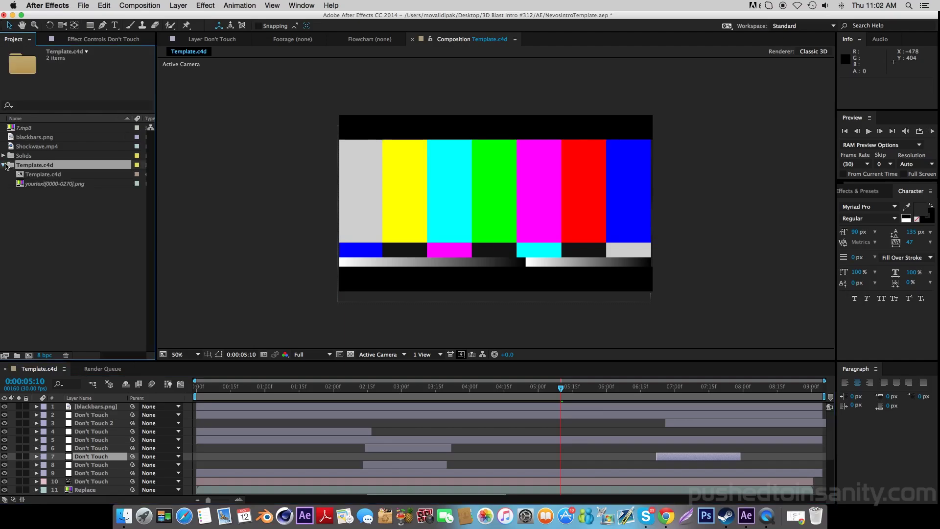
{"action": "left_click", "coordinate": [48, 206]}
{"action": "left_click", "coordinate": [4, 155]}
{"action": "left_click", "coordinate": [4, 156]}
{"action": "left_click", "coordinate": [31, 129]}
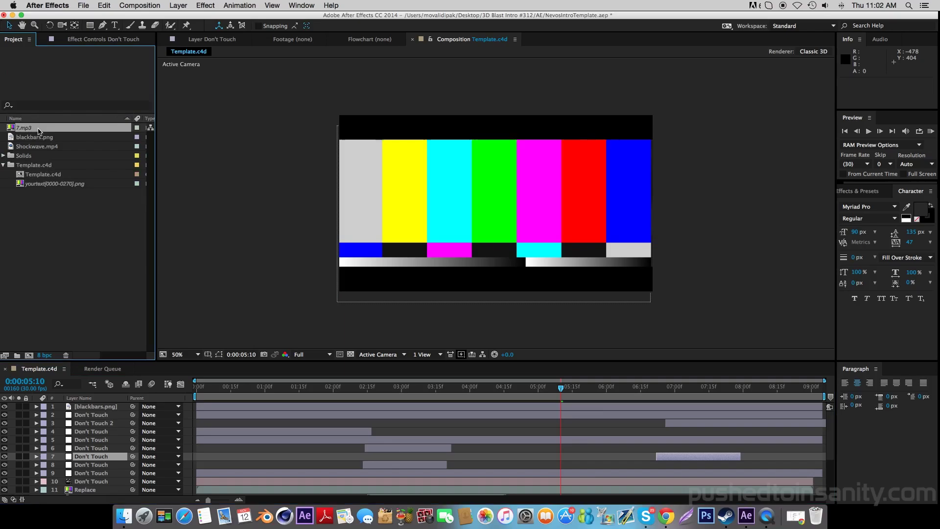
Replace the missing 7.mp3 footage with song.mp3 from 3D Blast Intro #312/AE
{"action": "right_click", "coordinate": [36, 131]}
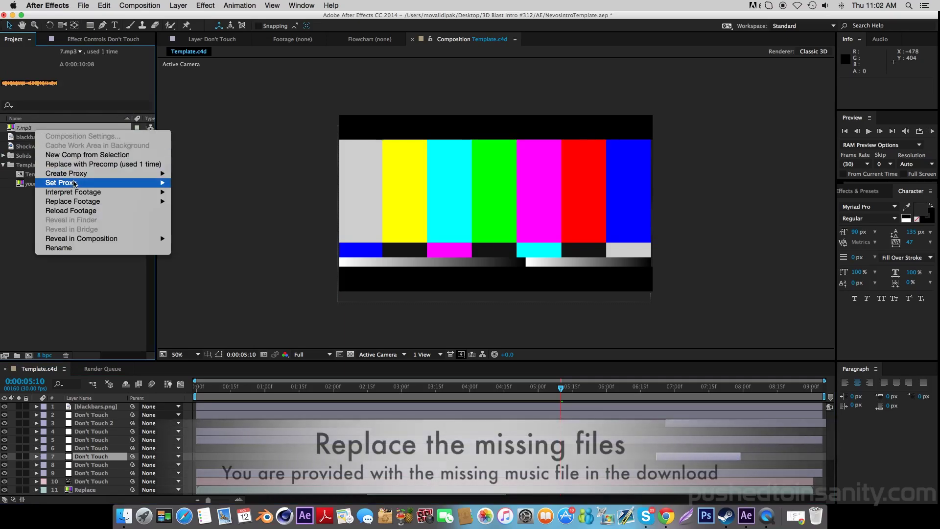
{"action": "left_click", "coordinate": [189, 202]}
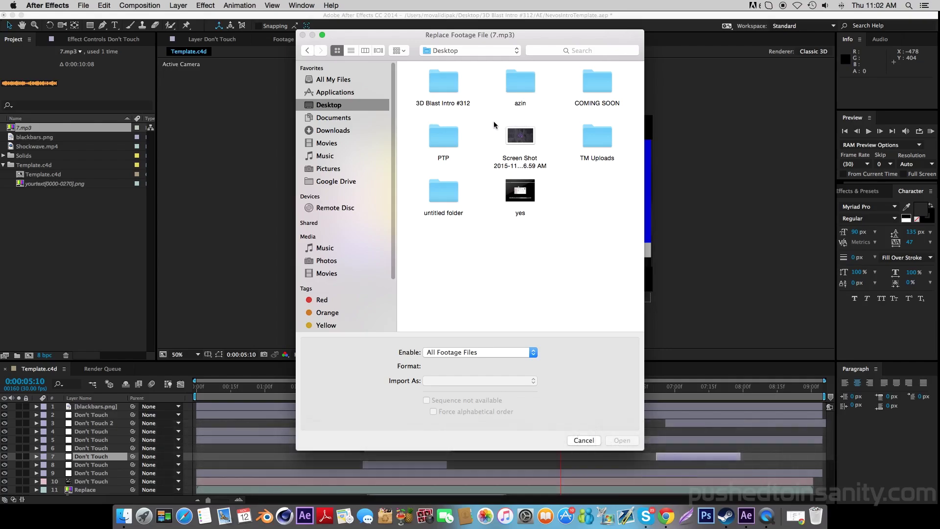
{"action": "double_click", "coordinate": [446, 81]}
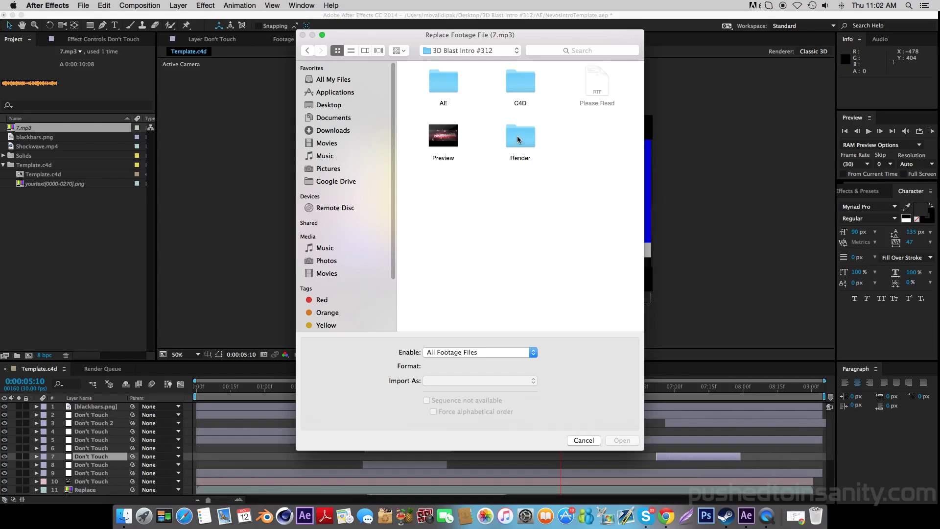
{"action": "double_click", "coordinate": [443, 82]}
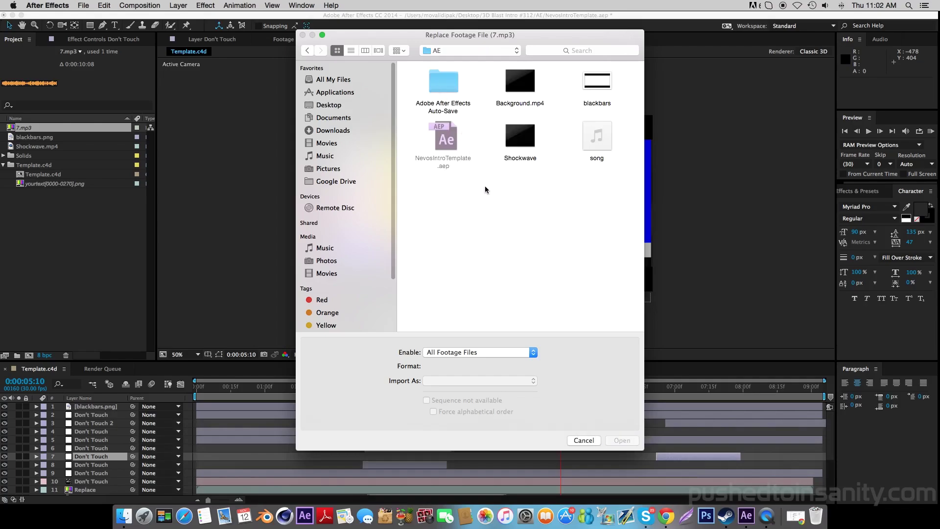
{"action": "left_click", "coordinate": [596, 137]}
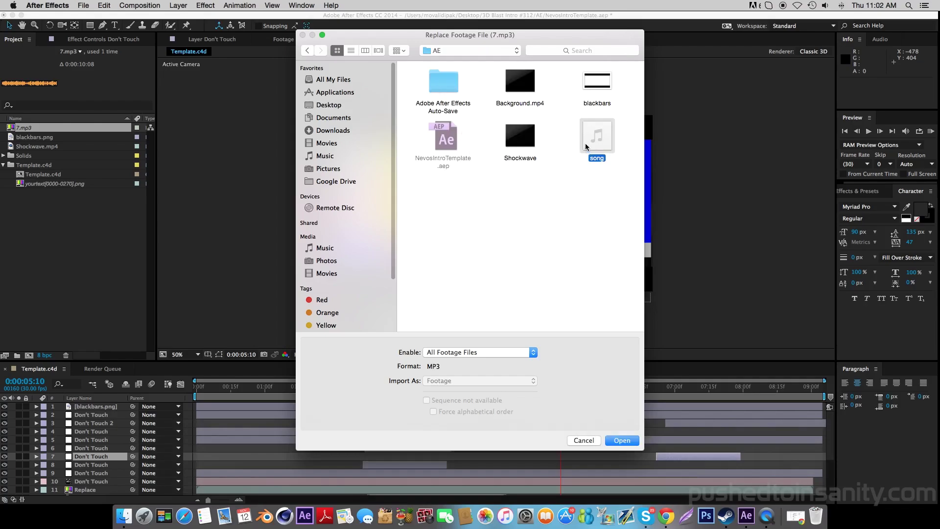
{"action": "left_click", "coordinate": [622, 440]}
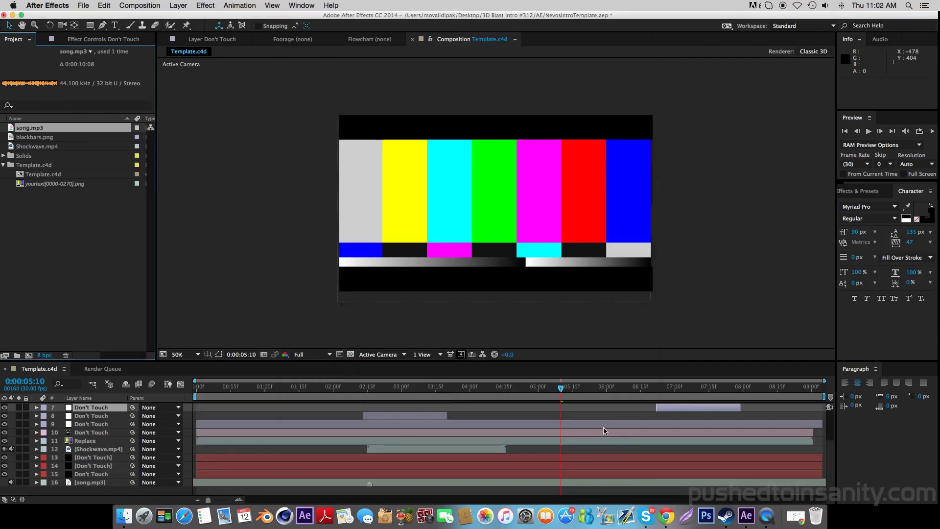
{"action": "left_click", "coordinate": [74, 187]}
Open Replace Footage for yourtext[0000-0270].png and browse to Desktop/3D Blast Intro #312/Render
{"action": "right_click", "coordinate": [72, 187]}
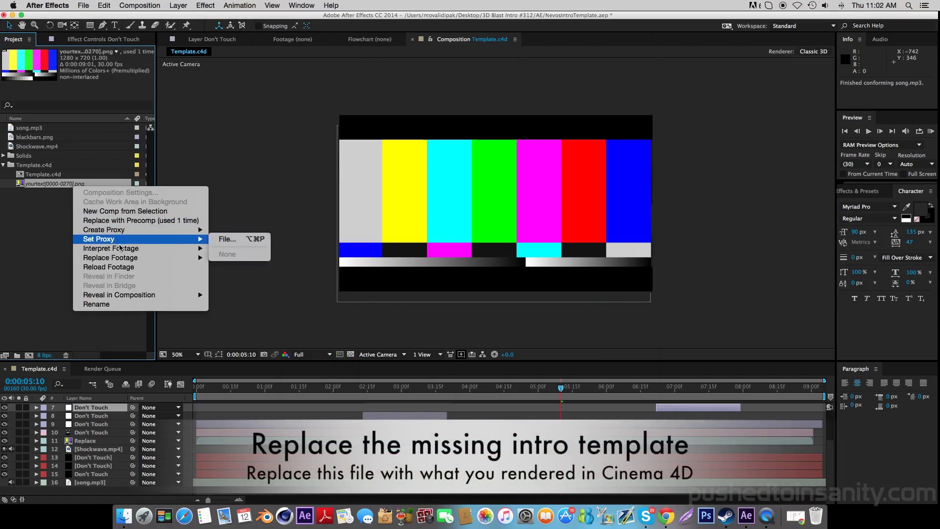
{"action": "mouse_move", "coordinate": [124, 258]}
{"action": "left_click", "coordinate": [236, 260]}
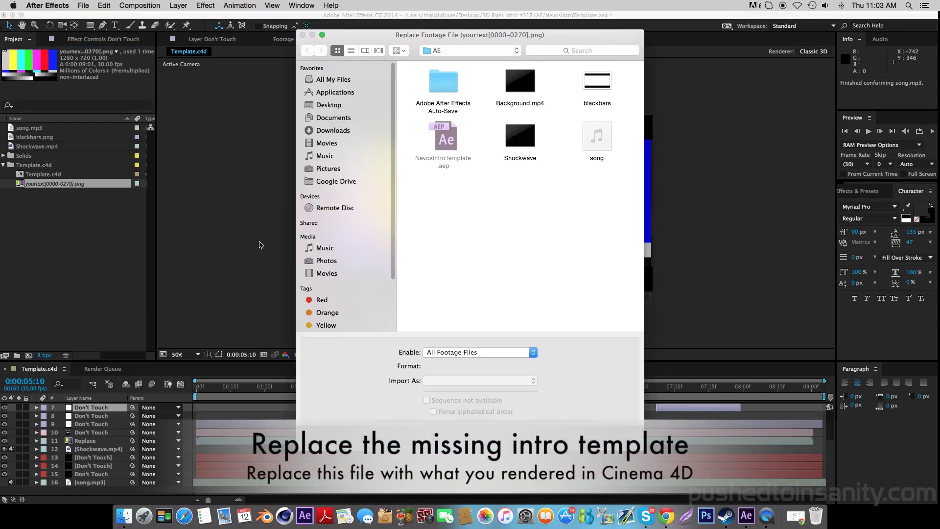
{"action": "left_click", "coordinate": [333, 105]}
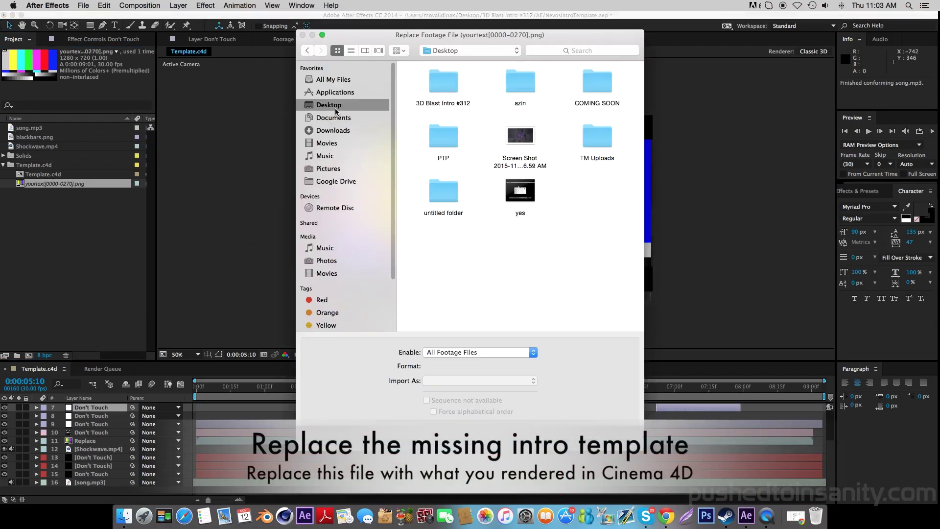
{"action": "double_click", "coordinate": [441, 88]}
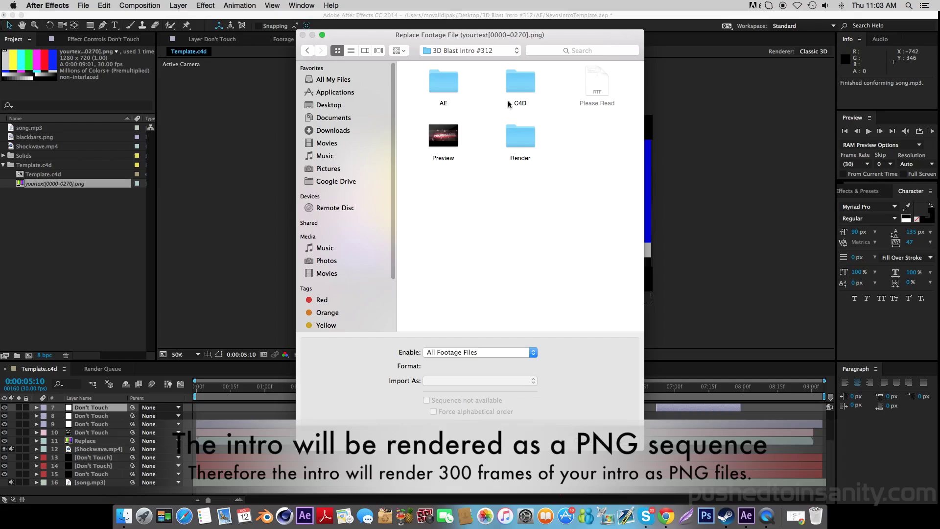
{"action": "double_click", "coordinate": [520, 137]}
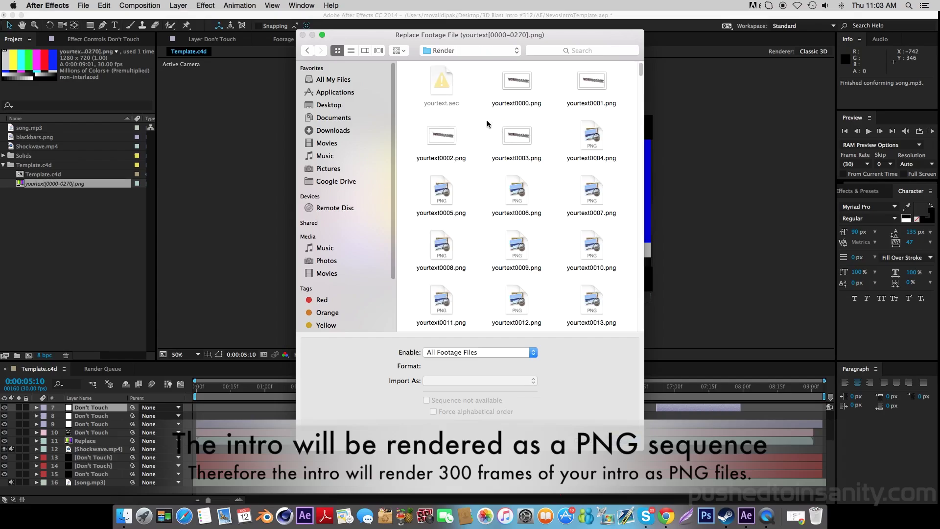
Quick Look the rendered PNG frames and pick yourtext0000.png as the sequence start
{"action": "left_click", "coordinate": [505, 88]}
{"action": "key", "text": "space"}
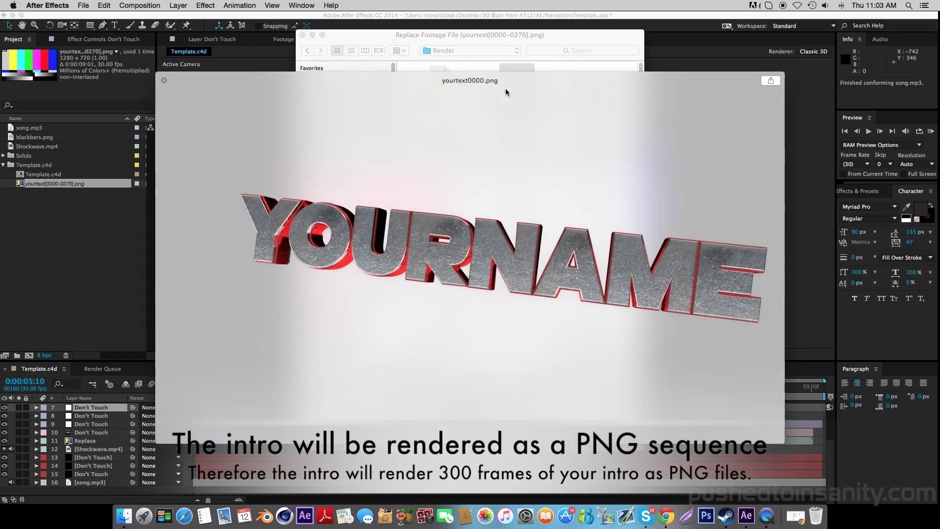
{"action": "key", "text": "Down"}
{"action": "key", "text": "Down"}
{"action": "key", "text": "Down"}
{"action": "key", "text": "Down"}
{"action": "key", "text": "Down"}
{"action": "key", "text": "Down"}
{"action": "key", "text": "Down"}
{"action": "key", "text": "Down"}
{"action": "key", "text": "Down"}
{"action": "key", "text": "Down"}
{"action": "key", "text": "Down"}
{"action": "key", "text": "Down"}
{"action": "key", "text": "Down"}
{"action": "key", "text": "Down"}
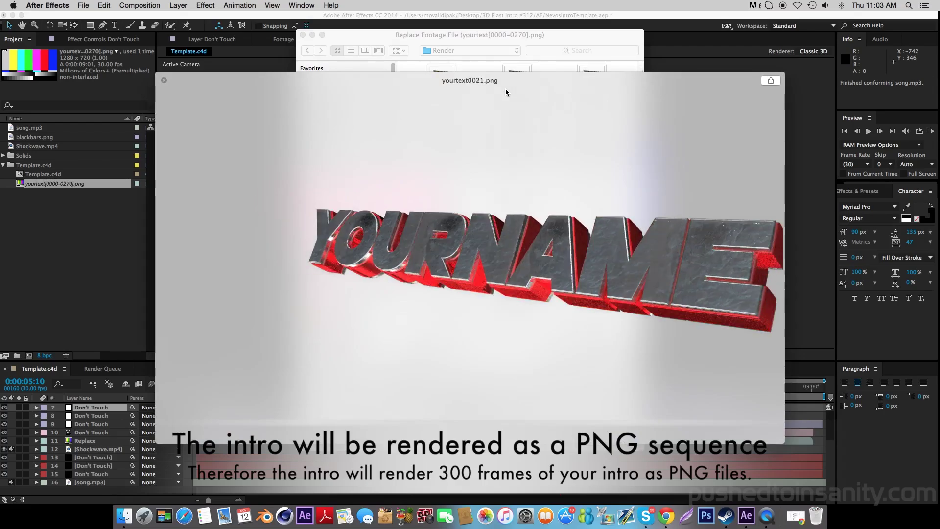
{"action": "key", "text": "Down"}
{"action": "key", "text": "Down"}
{"action": "key", "text": "Down"}
{"action": "key", "text": "Down"}
{"action": "key", "text": "Down"}
{"action": "key", "text": "Down"}
{"action": "key", "text": "Down"}
{"action": "key", "text": "Down"}
{"action": "key", "text": "Down"}
{"action": "key", "text": "Down"}
{"action": "key", "text": "Down"}
{"action": "key", "text": "Down"}
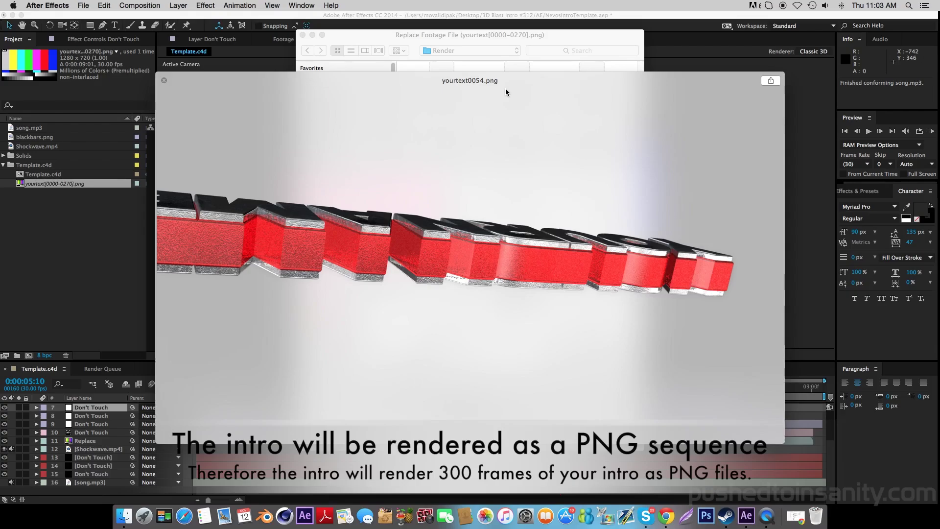
{"action": "key", "text": "space"}
{"action": "scroll", "coordinate": [537, 212], "scroll_direction": "down", "scroll_amount": 5}
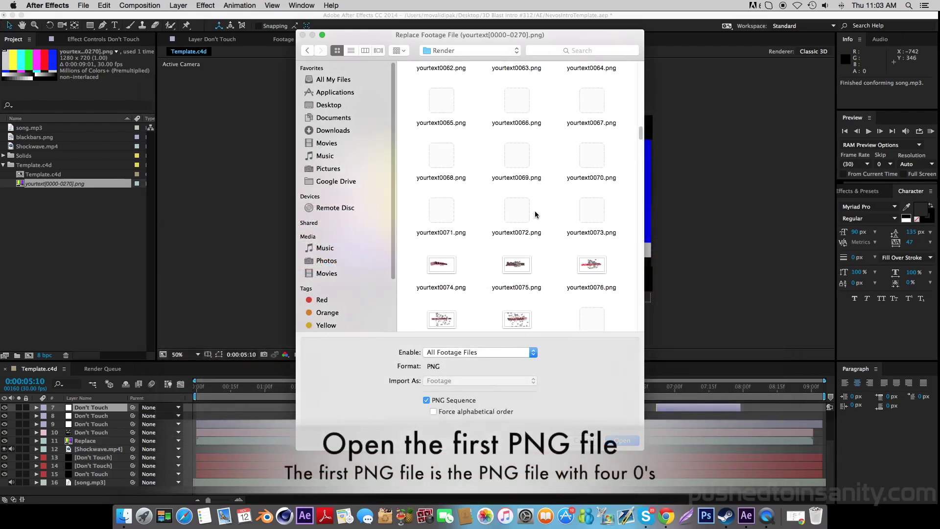
{"action": "scroll", "coordinate": [536, 214], "scroll_direction": "up", "scroll_amount": 15}
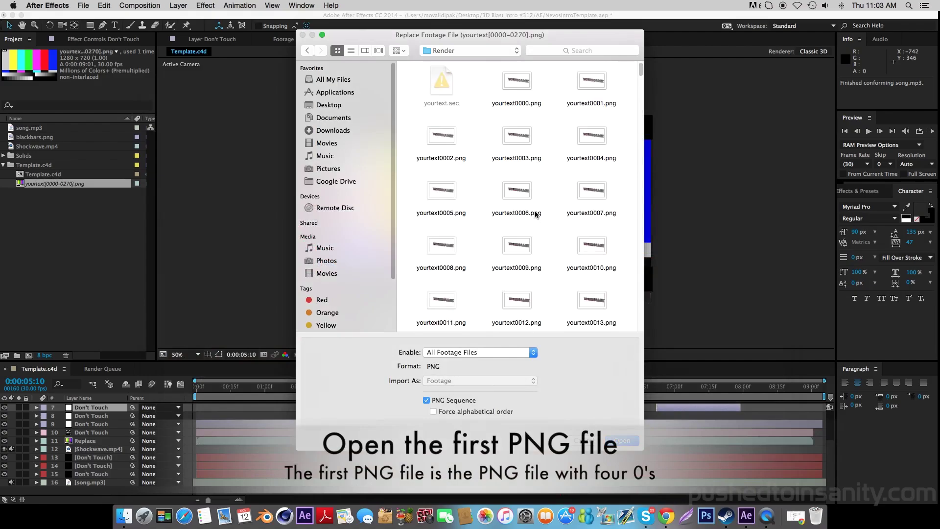
{"action": "left_click", "coordinate": [511, 102]}
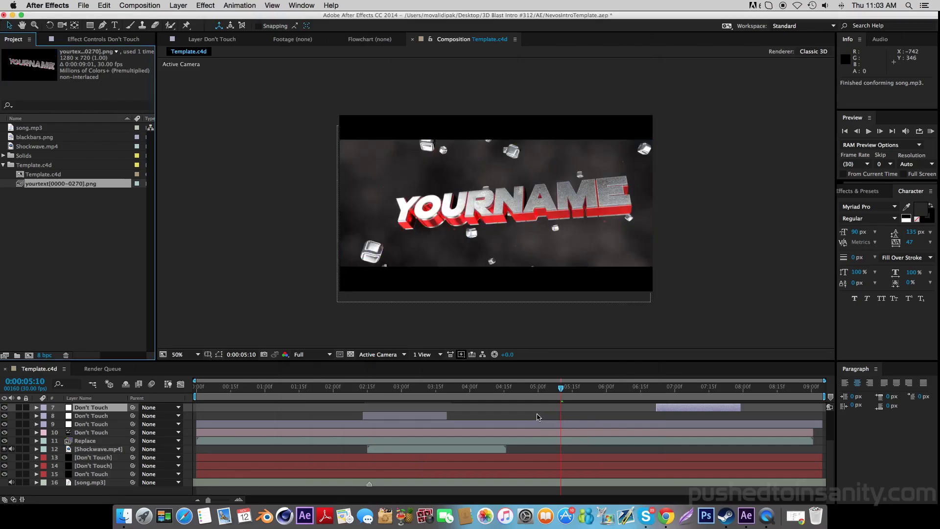
Preview the rendered YOURNAME text by scrubbing the Template.c4d timeline from about 0:00:02:25 to 0:00:08:17
{"action": "left_click", "coordinate": [414, 395]}
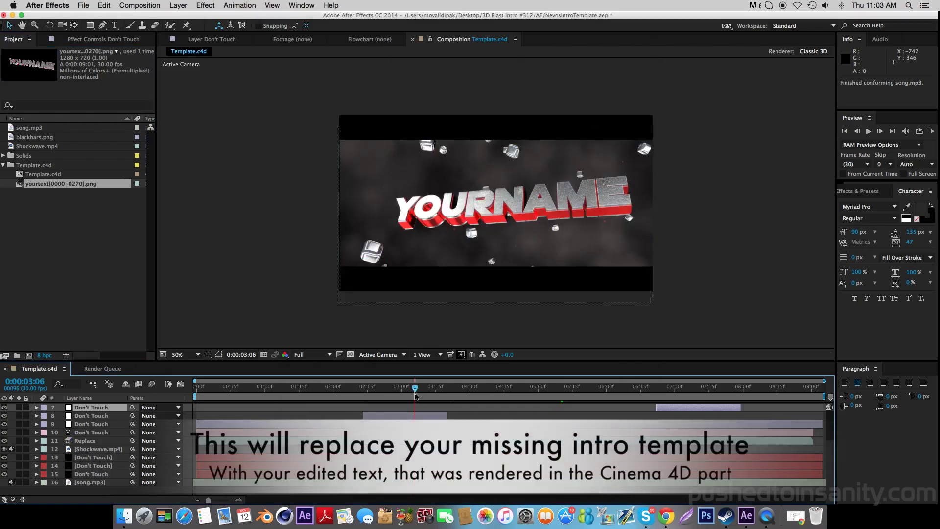
{"action": "mouse_move", "coordinate": [415, 395]}
{"action": "left_mouse_down"}
{"action": "mouse_move", "coordinate": [390, 392]}
{"action": "mouse_move", "coordinate": [402, 390]}
{"action": "left_mouse_up"}
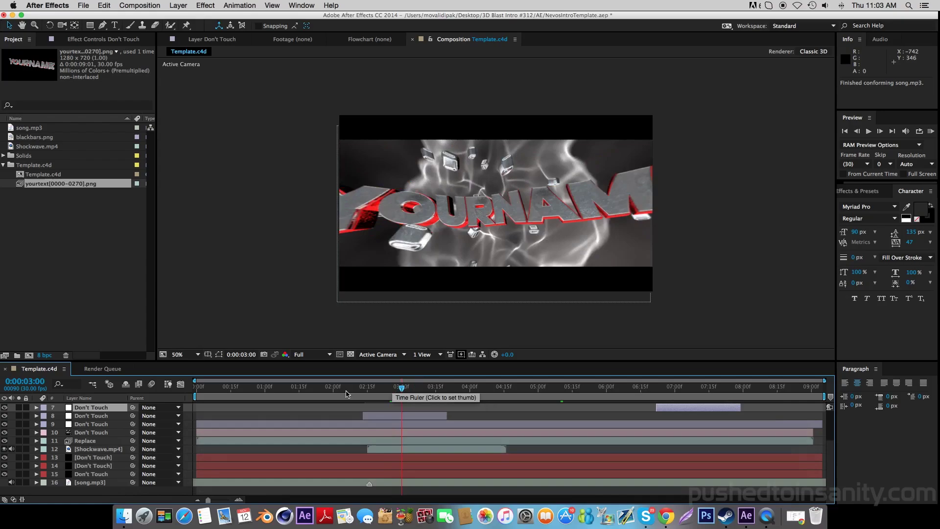
{"action": "left_click", "coordinate": [514, 397]}
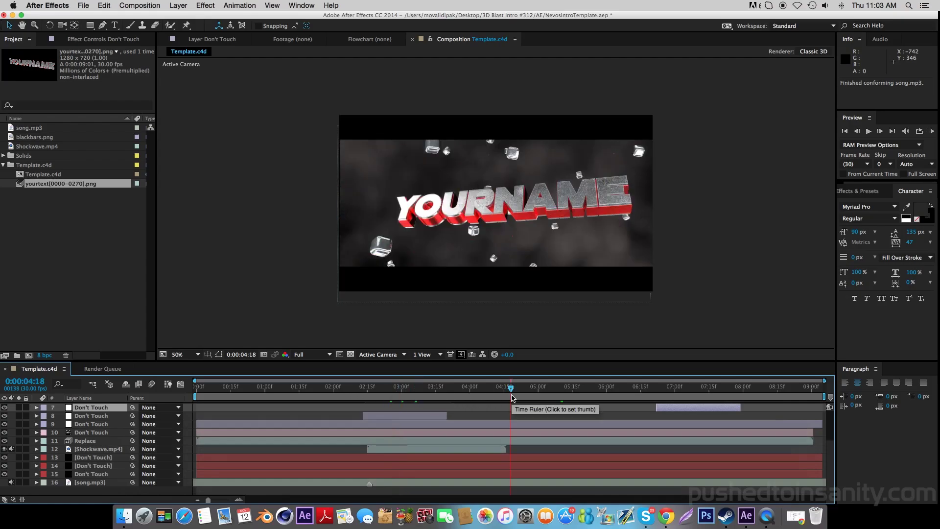
{"action": "left_click", "coordinate": [552, 394]}
{"action": "left_click", "coordinate": [637, 396]}
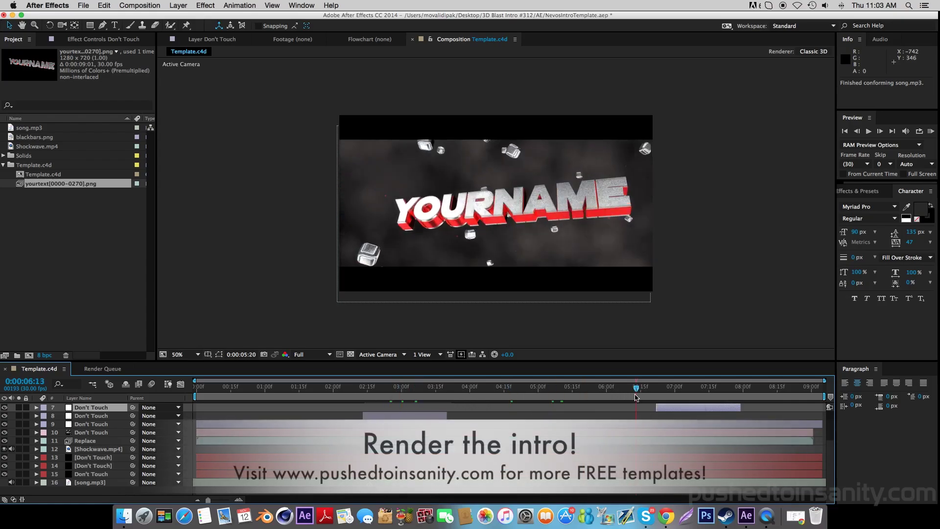
{"action": "left_click", "coordinate": [769, 400]}
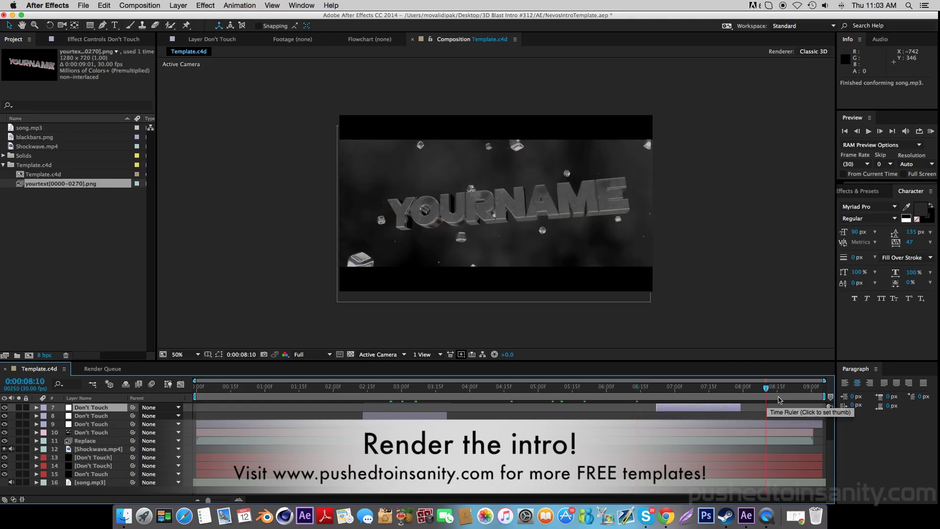